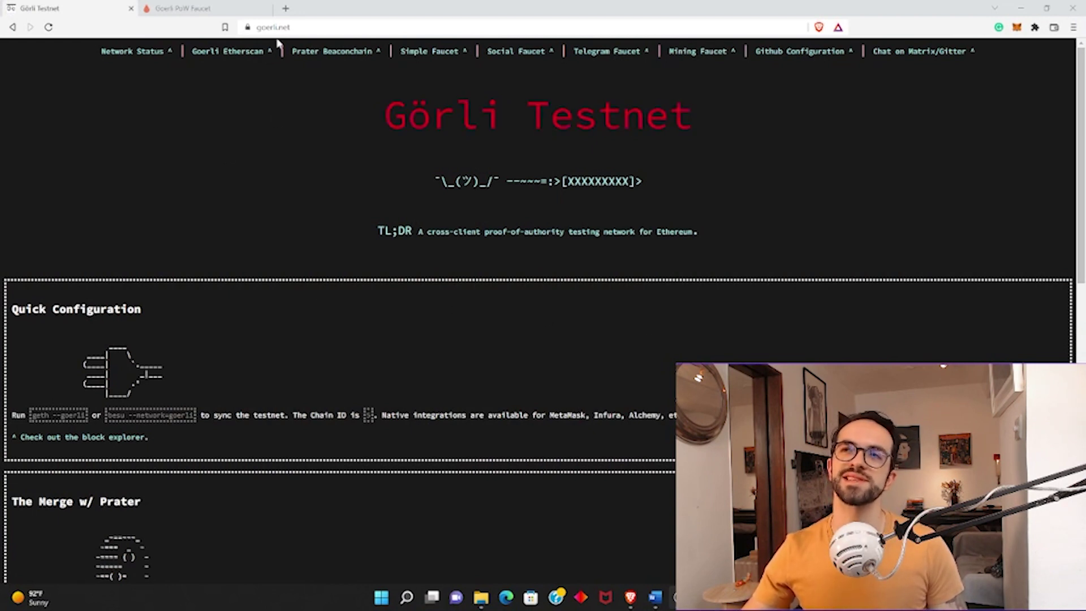
{"action": "left_click", "coordinate": [301, 27]}
{"action": "left_click", "coordinate": [319, 27]}
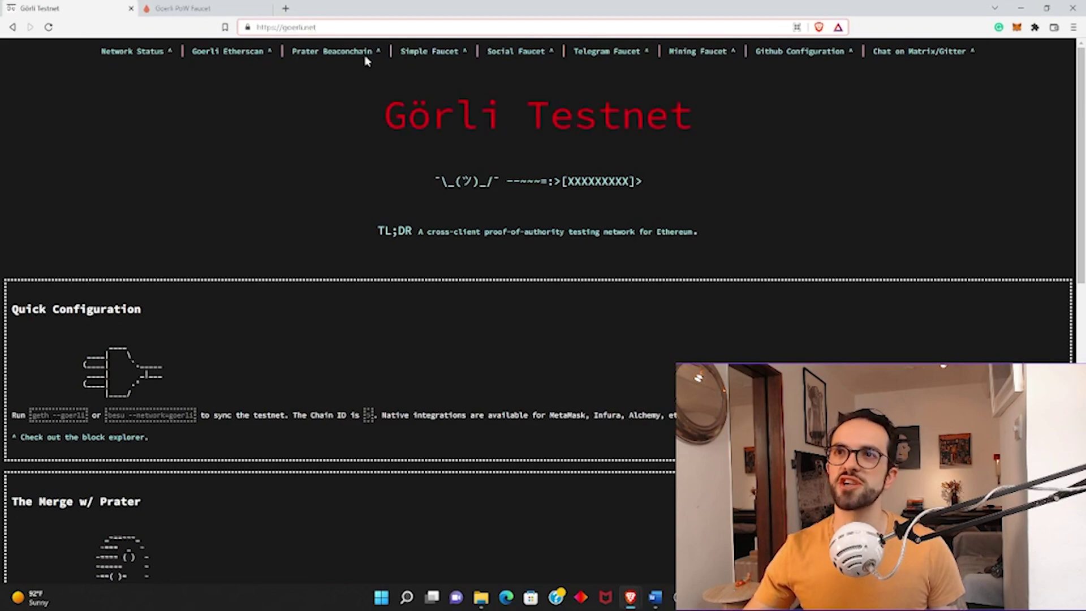
{"action": "left_click", "coordinate": [286, 245]}
{"action": "scroll", "coordinate": [300, 251], "scroll_direction": "down", "scroll_amount": 8}
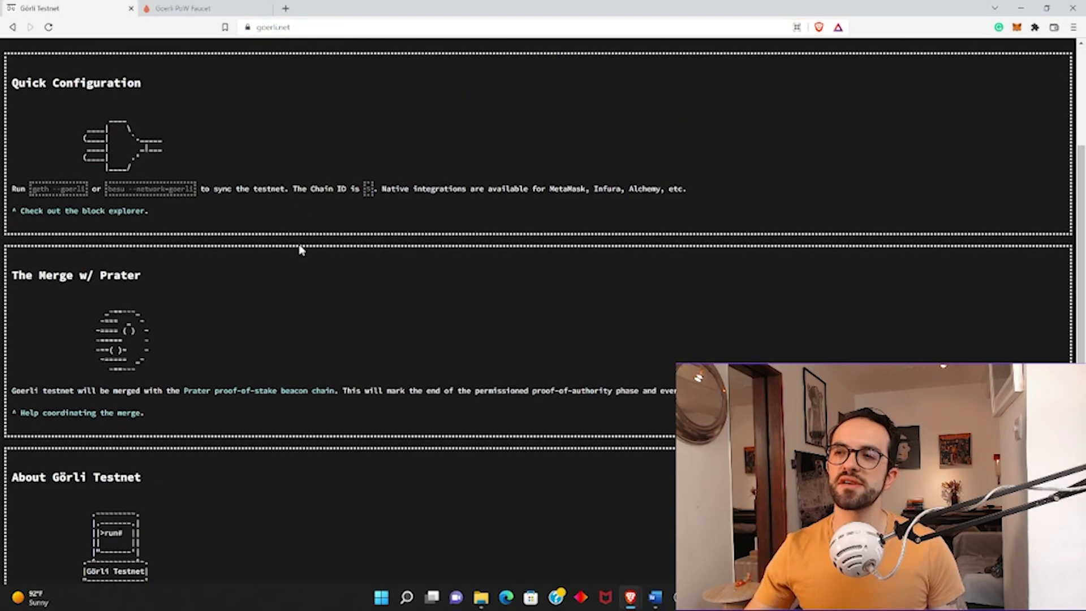
{"action": "scroll", "coordinate": [301, 251], "scroll_direction": "up", "scroll_amount": 8}
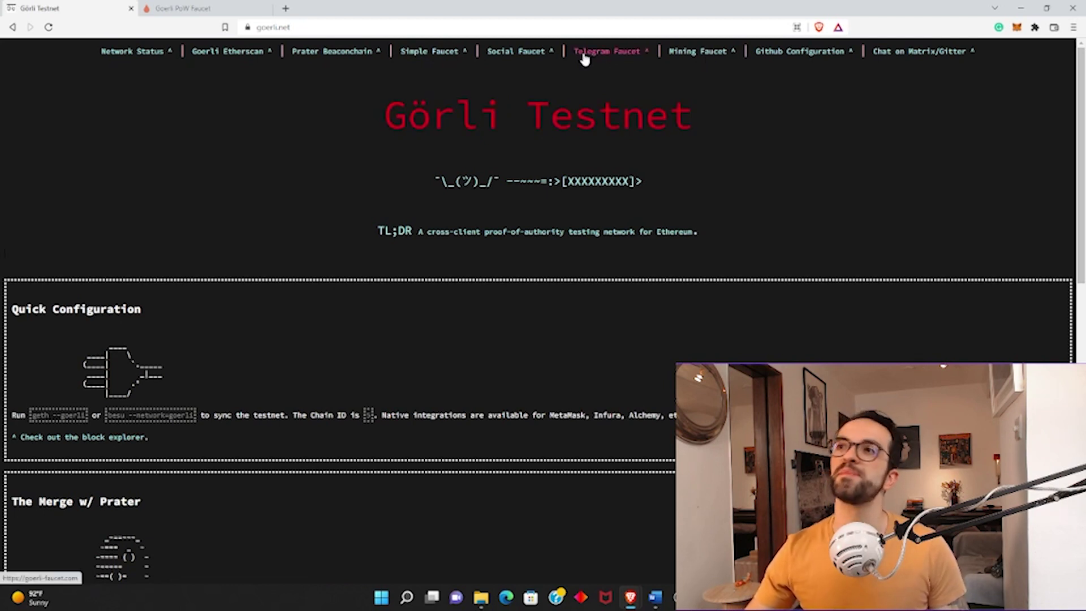
{"action": "right_click", "coordinate": [429, 54]}
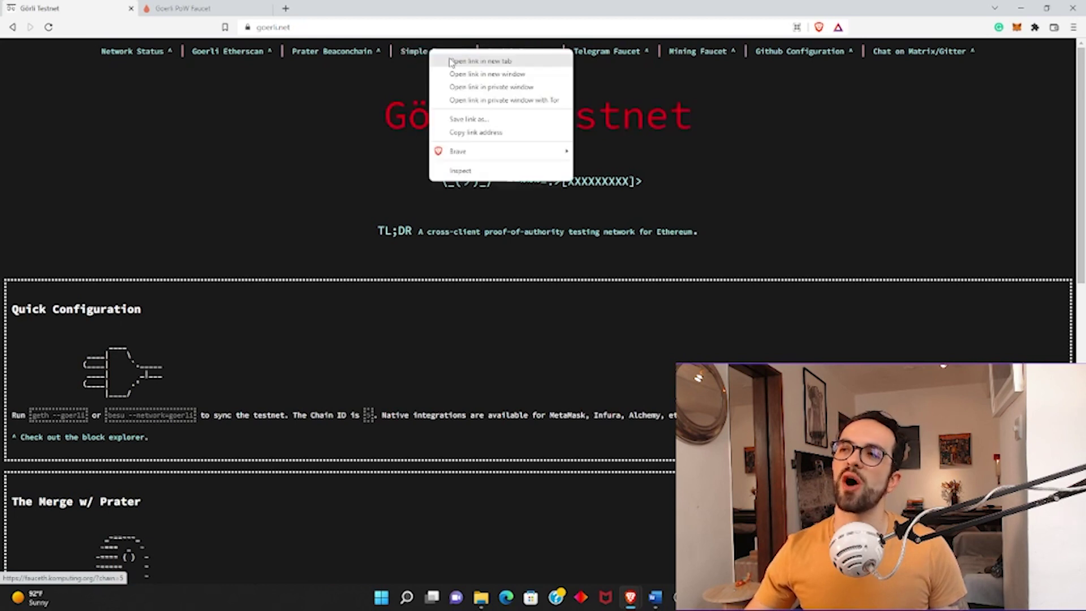
{"action": "left_click", "coordinate": [452, 61]}
{"action": "right_click", "coordinate": [536, 51]}
{"action": "left_click", "coordinate": [560, 62]}
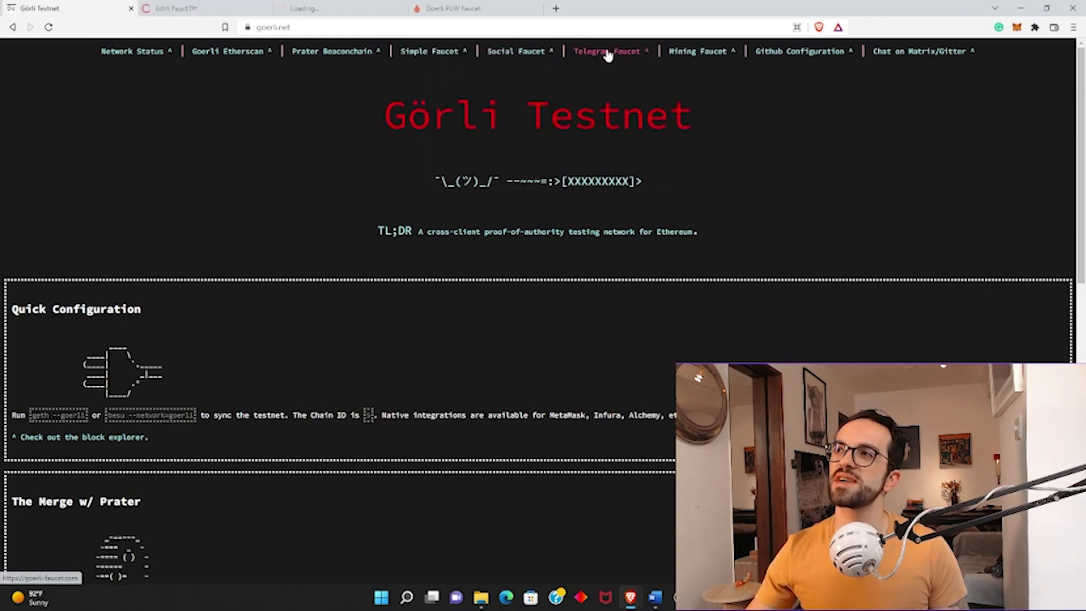
{"action": "right_click", "coordinate": [605, 50]}
{"action": "left_click", "coordinate": [622, 60]}
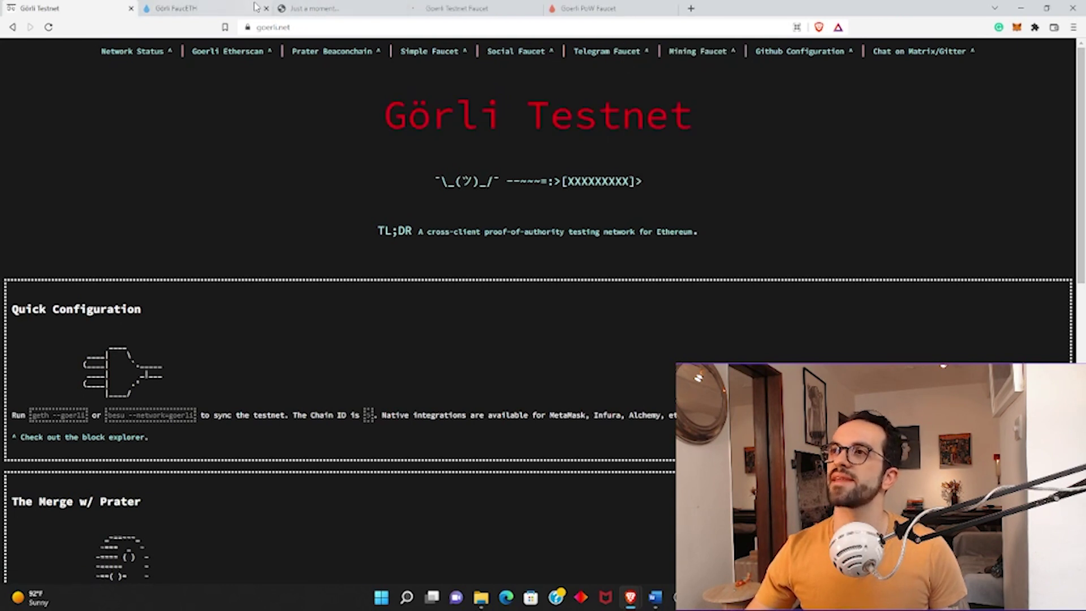
{"action": "left_click", "coordinate": [226, 8]}
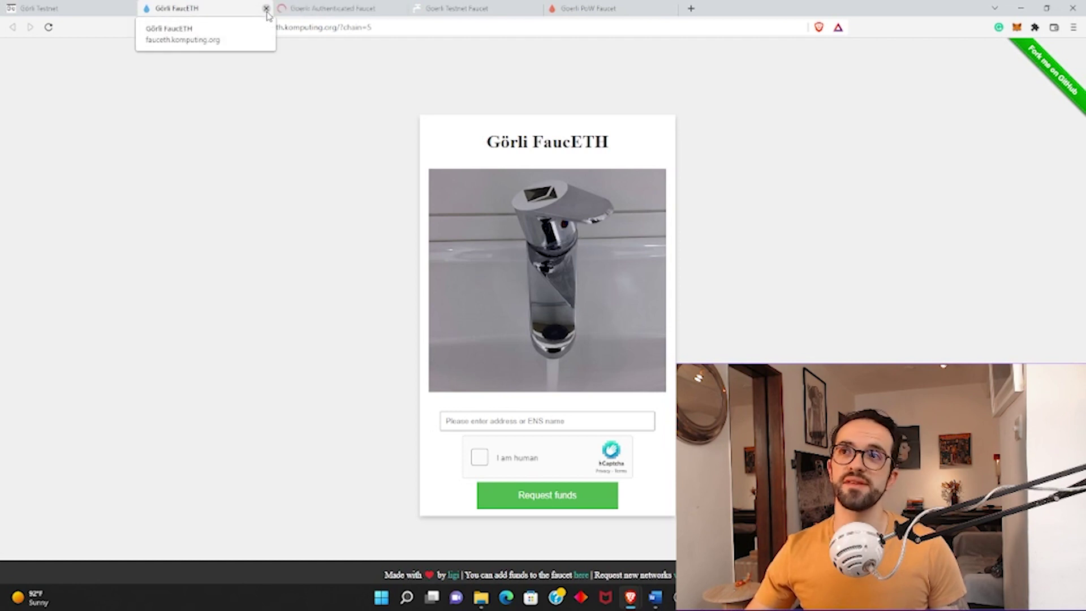
{"action": "left_click", "coordinate": [266, 10]}
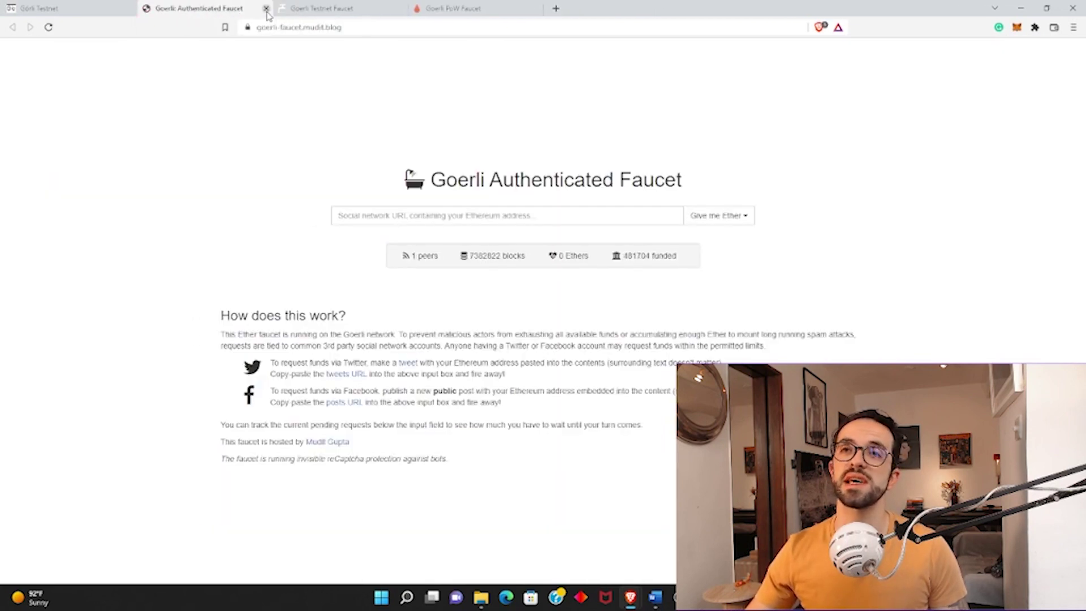
{"action": "left_click", "coordinate": [266, 9]}
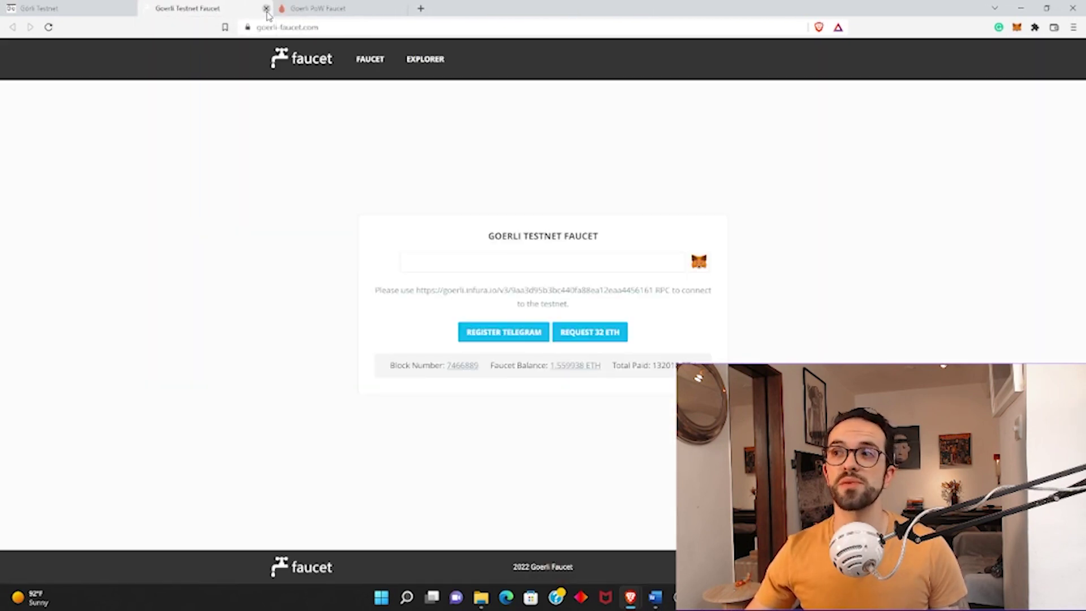
{"action": "left_click", "coordinate": [267, 9]}
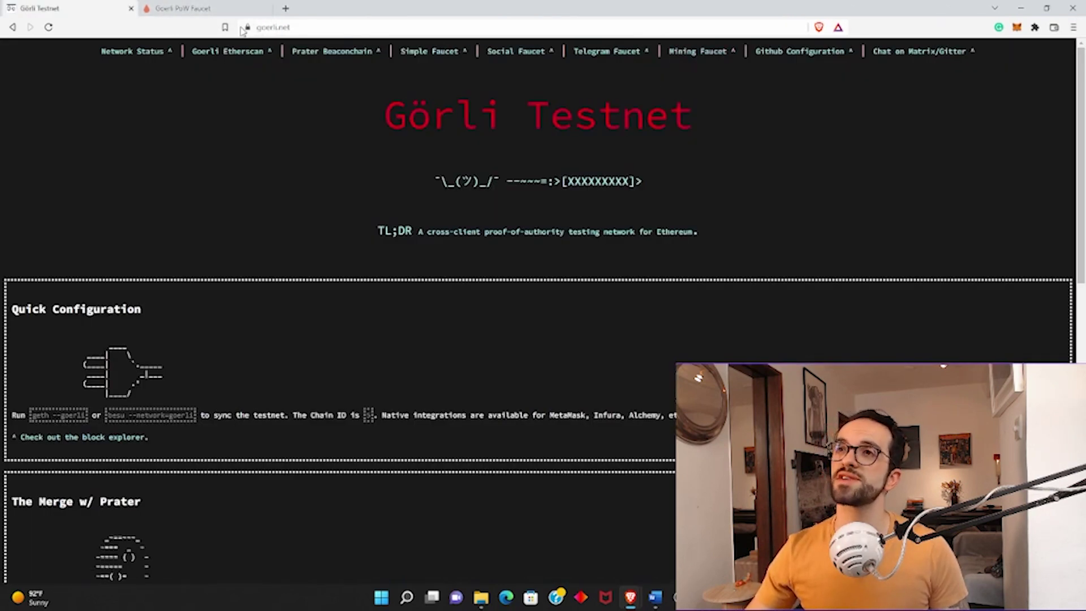
Return to the Goerli PoW Faucet page and bring up the MetaMask wallet over it.
{"action": "left_click", "coordinate": [224, 12]}
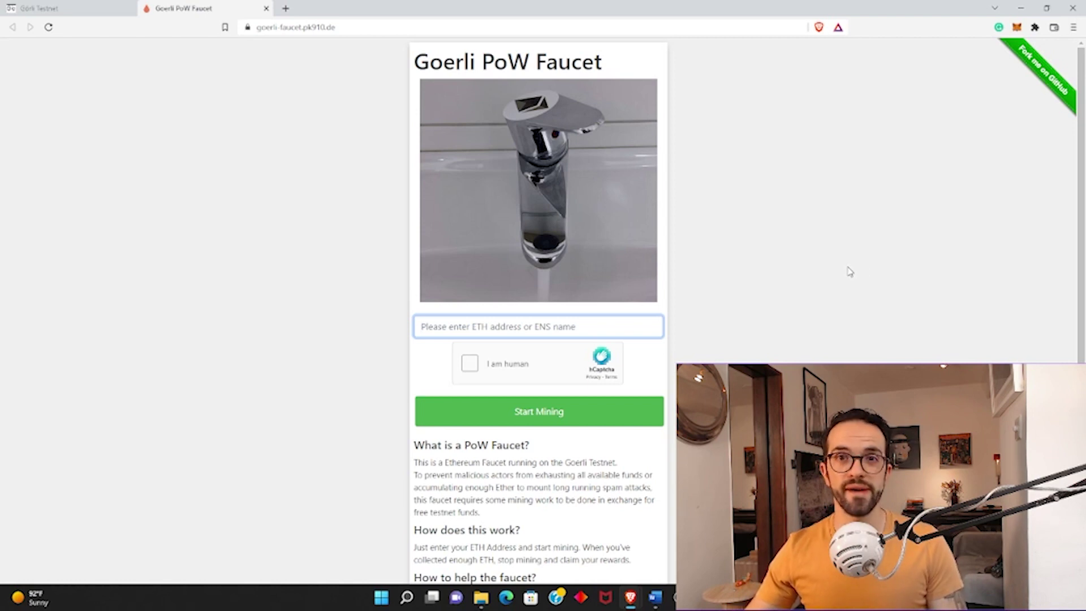
{"action": "left_click", "coordinate": [1041, 298]}
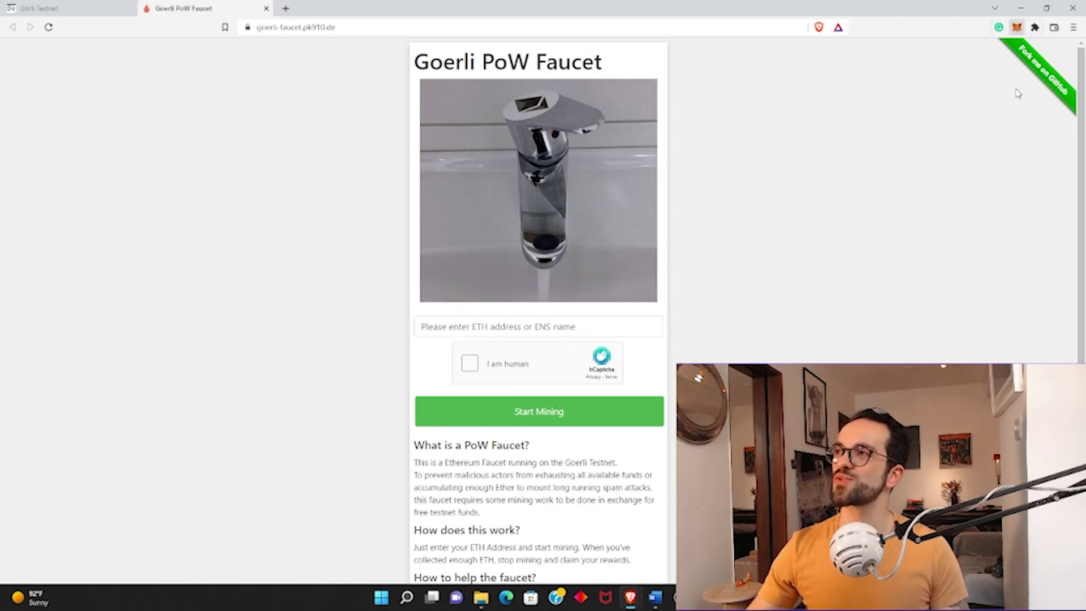
{"action": "left_click", "coordinate": [1017, 27]}
Switch the wallet to Ethereum Mainnet, then back to Goerli Test Network showing 1.383 GoerliETH.
{"action": "left_click", "coordinate": [927, 56]}
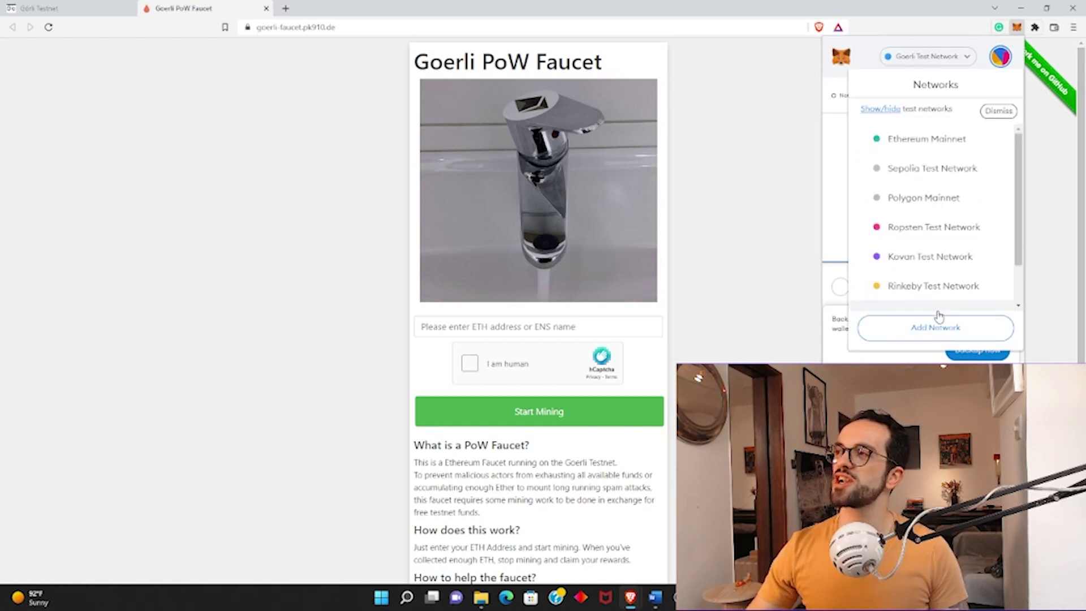
{"action": "scroll", "coordinate": [952, 213], "scroll_direction": "down", "scroll_amount": 2}
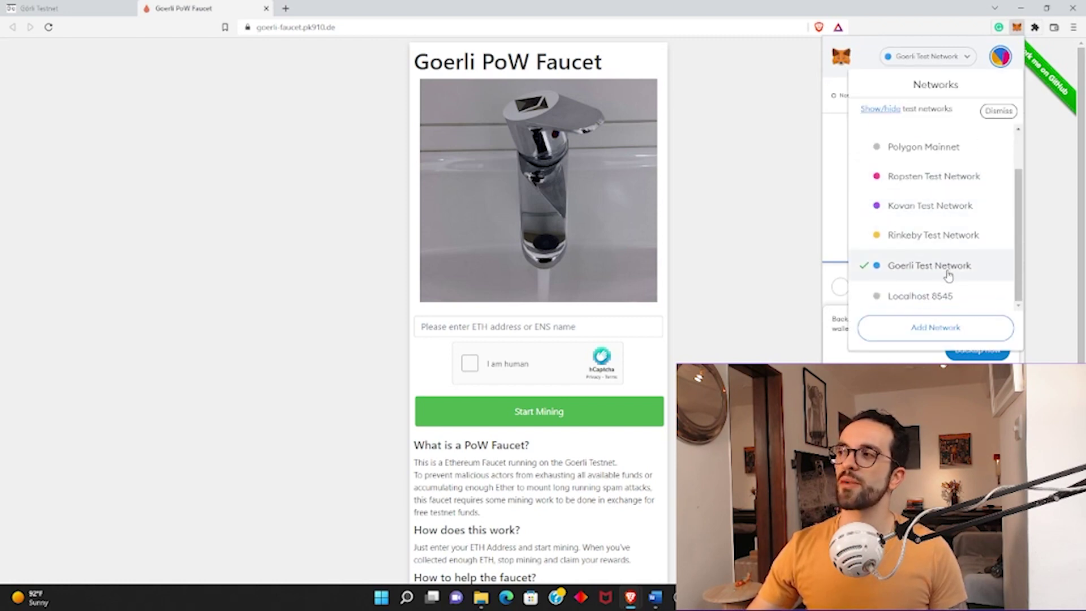
{"action": "scroll", "coordinate": [962, 243], "scroll_direction": "up", "scroll_amount": 2}
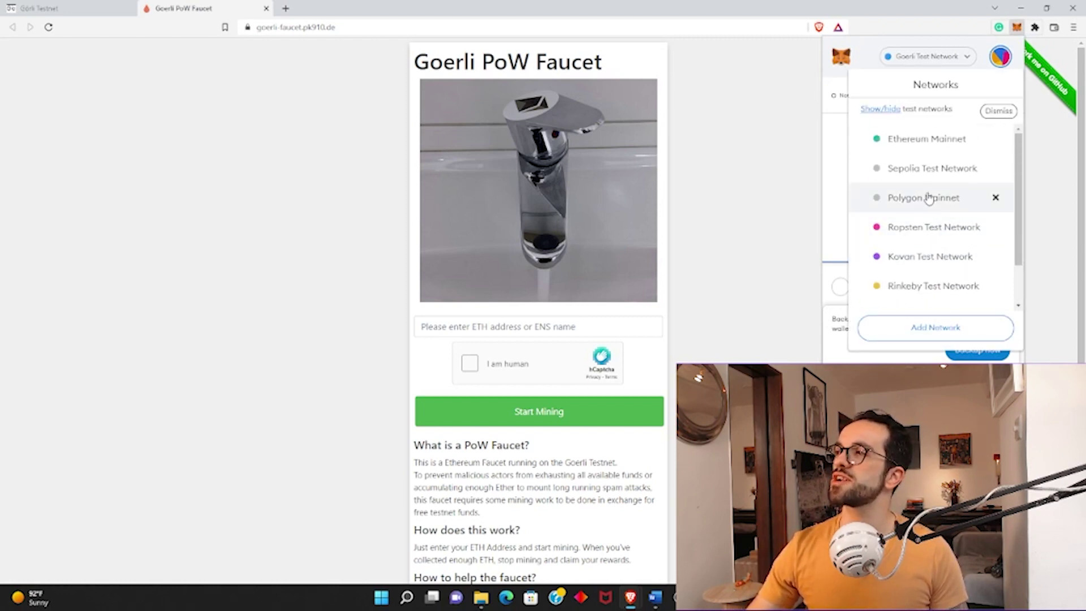
{"action": "left_click", "coordinate": [928, 140]}
{"action": "left_click", "coordinate": [962, 57]}
{"action": "scroll", "coordinate": [936, 288], "scroll_direction": "down", "scroll_amount": 2}
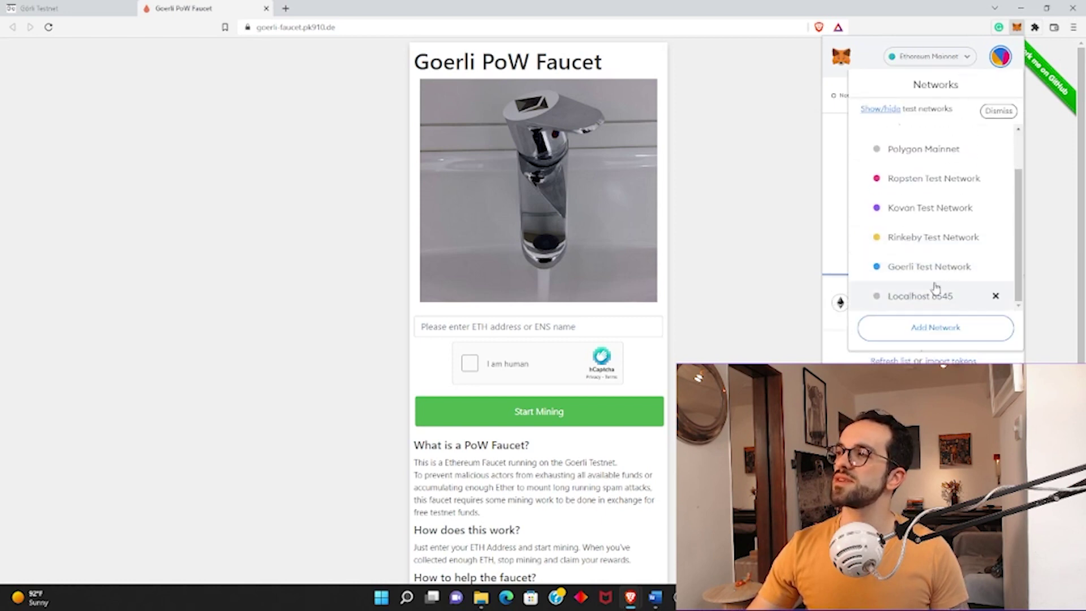
{"action": "left_click", "coordinate": [917, 269]}
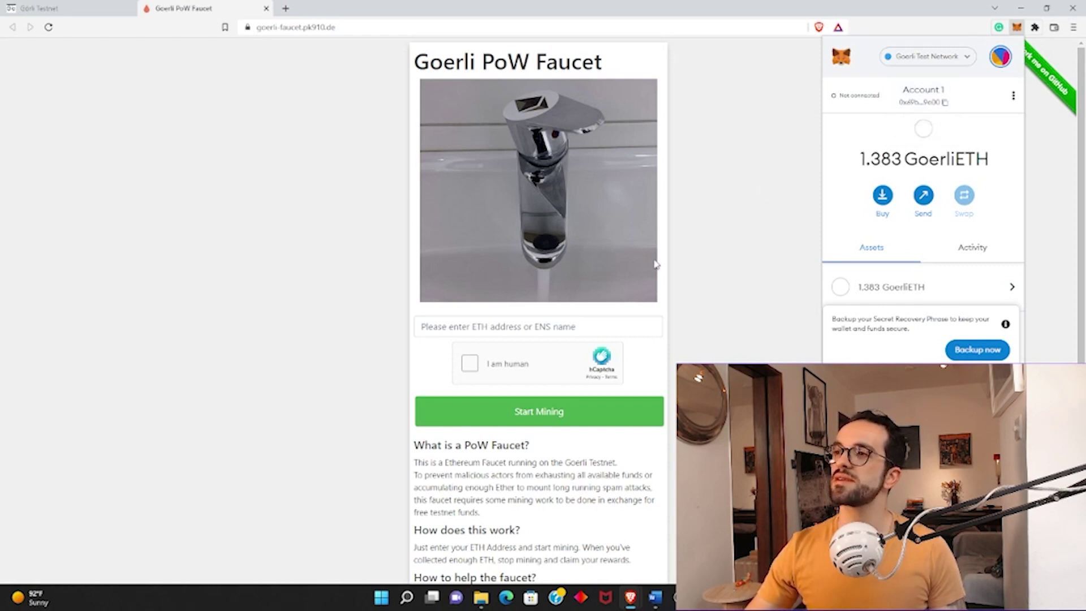
{"action": "left_click", "coordinate": [584, 324]}
Paste the wallet address into the ETH address field and pick conference-room images in hCaptcha.
{"action": "type", "text": "0x69b0D516F602849D6278e67db9D5cDDCA02C9e00"}
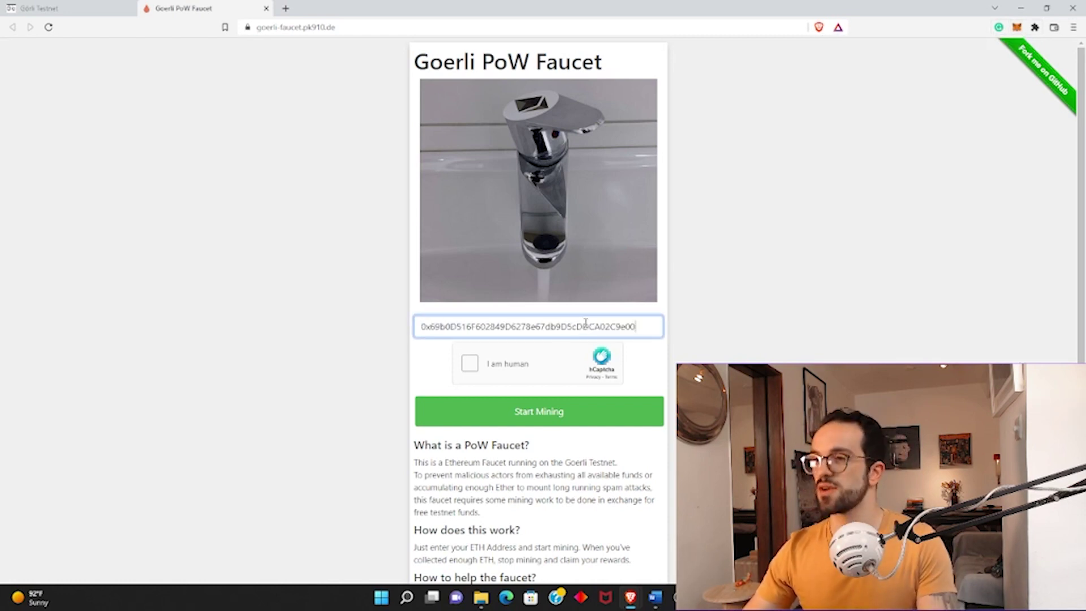
{"action": "left_click", "coordinate": [470, 362]}
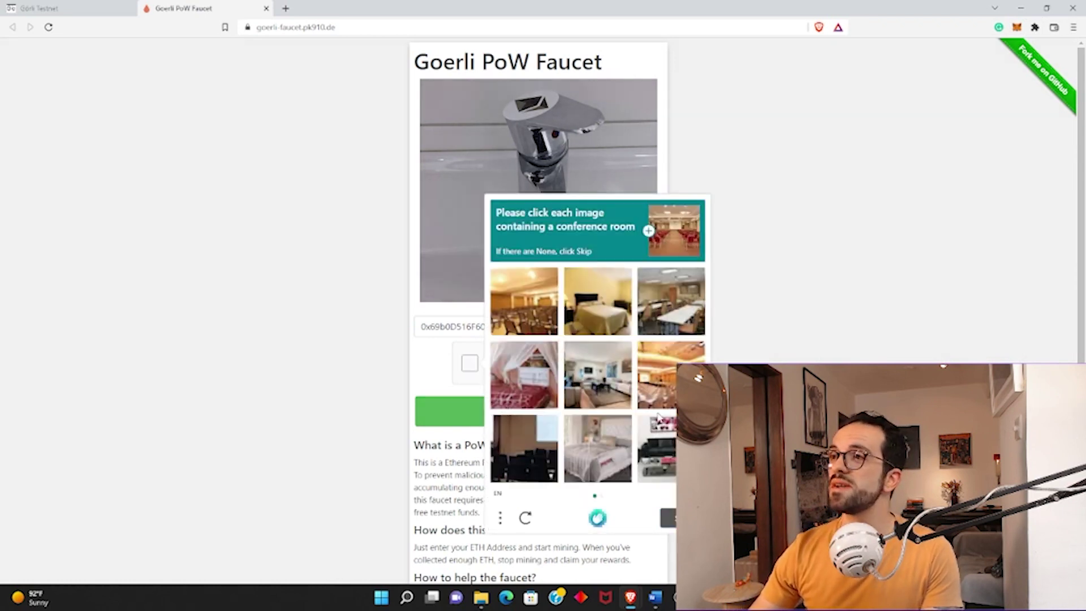
{"action": "left_click", "coordinate": [523, 300]}
{"action": "left_click", "coordinate": [671, 301]}
{"action": "left_click", "coordinate": [670, 375]}
{"action": "left_click", "coordinate": [524, 448]}
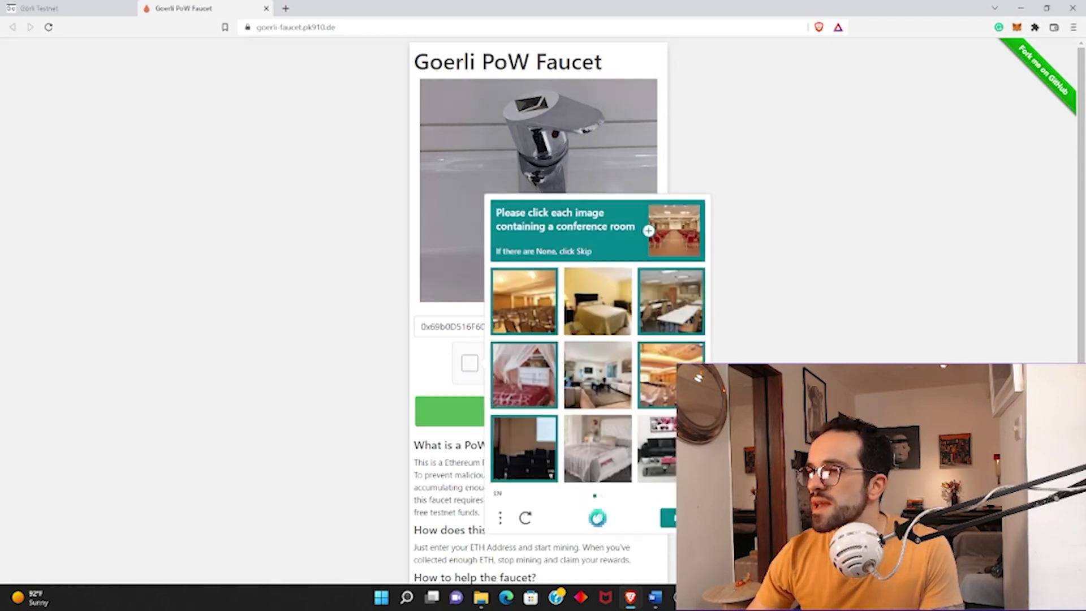
{"action": "left_click", "coordinate": [667, 518]}
Complete the second hCaptcha image set and start mining to the wallet address.
{"action": "left_click", "coordinate": [523, 301]}
{"action": "left_click", "coordinate": [671, 301]}
{"action": "left_click", "coordinate": [671, 374]}
{"action": "left_click", "coordinate": [668, 517]}
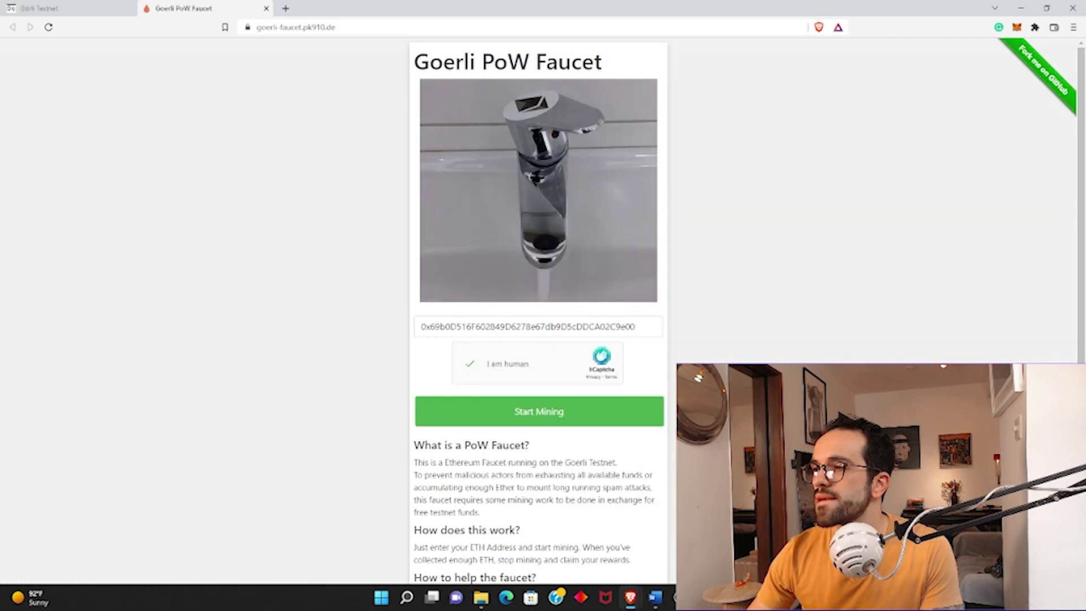
{"action": "left_click", "coordinate": [538, 421]}
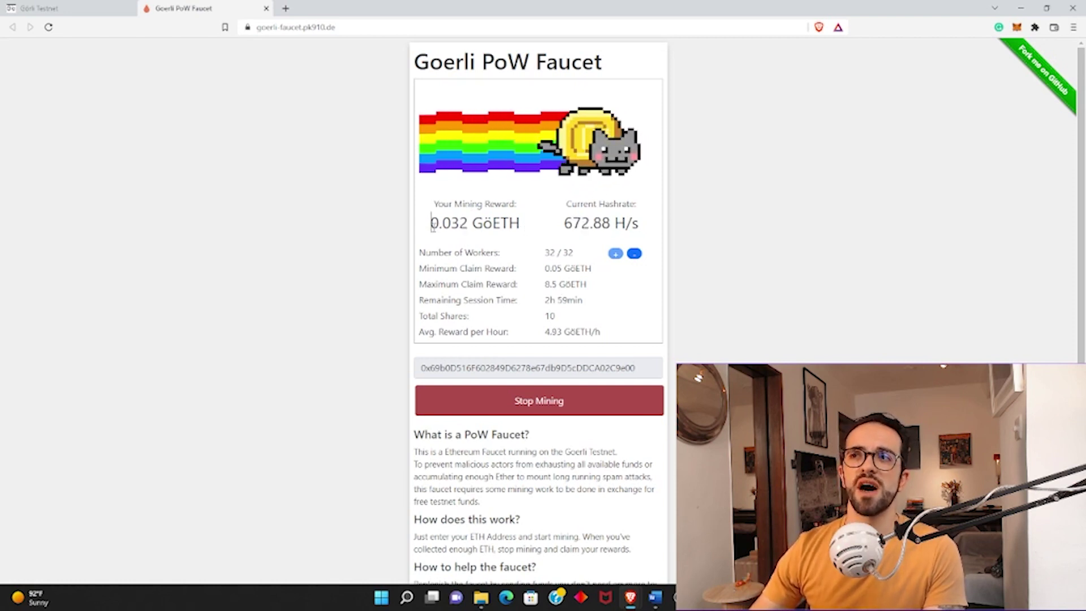
Watch the mining reward climb to 0.344 GöETH after 108 shares at about 487 H/s.
{"action": "left_click_drag", "start_coordinate": [431, 223], "coordinate": [458, 224]}
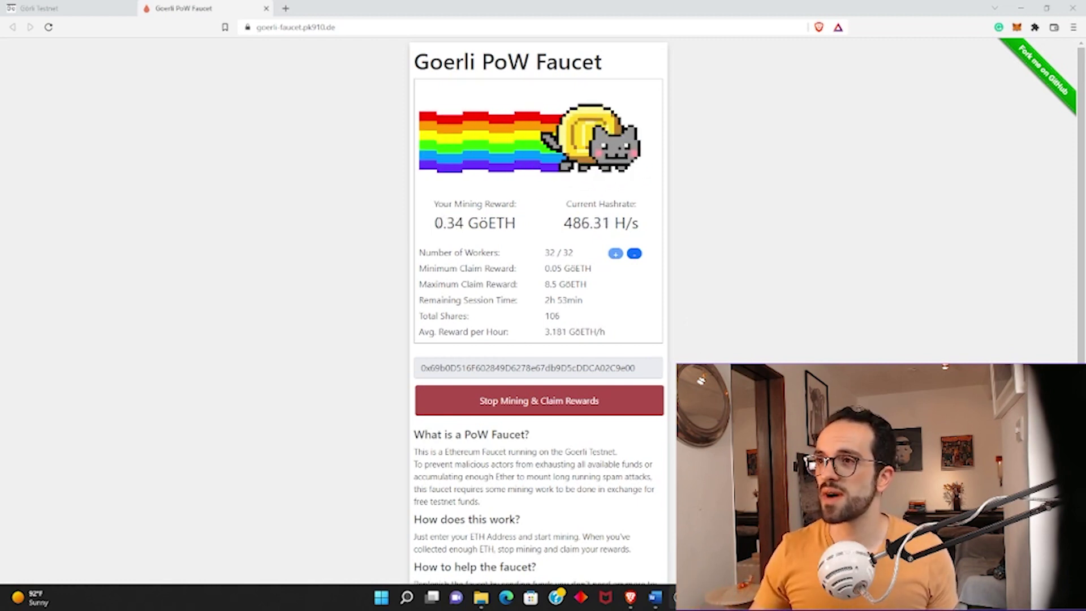
{"action": "left_click_drag", "start_coordinate": [434, 223], "coordinate": [485, 238]}
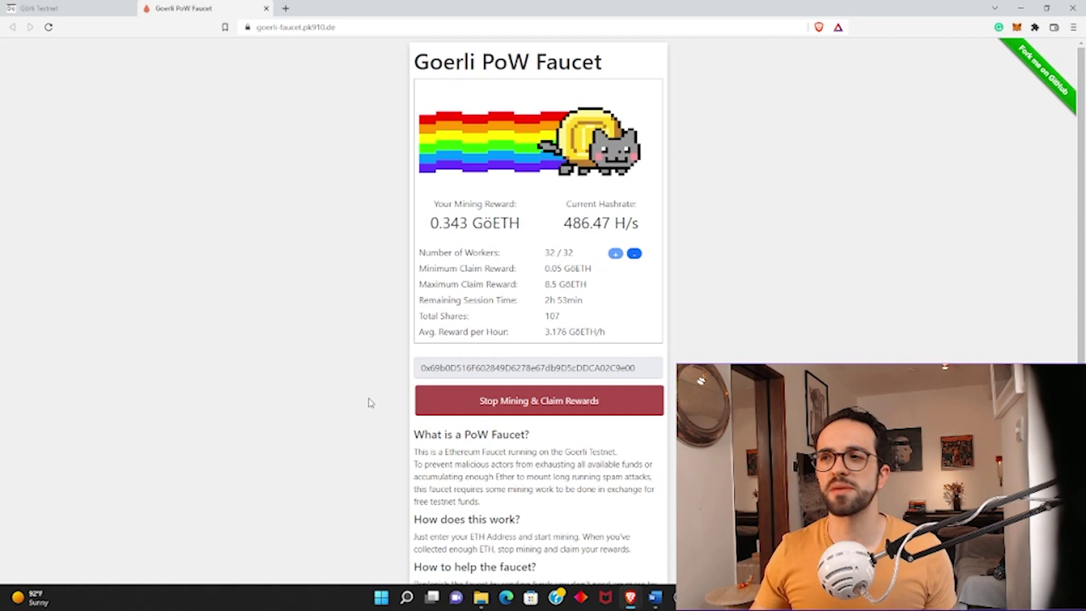
Claim the 0.34 GöETH reward and view the wallet account on Goerli Etherscan.
{"action": "left_click", "coordinate": [511, 403]}
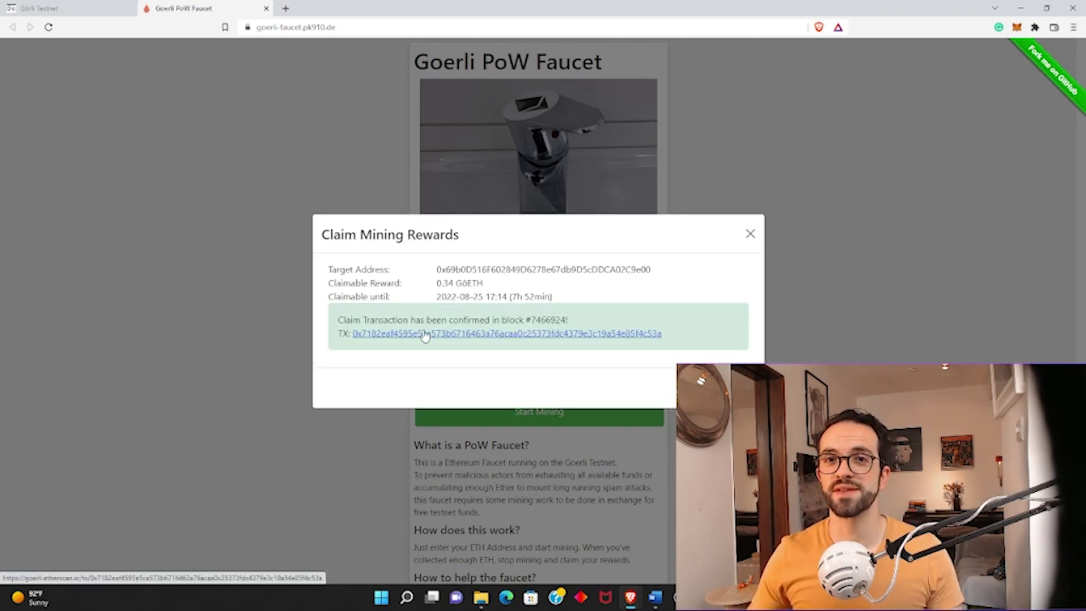
{"action": "left_click", "coordinate": [1016, 29]}
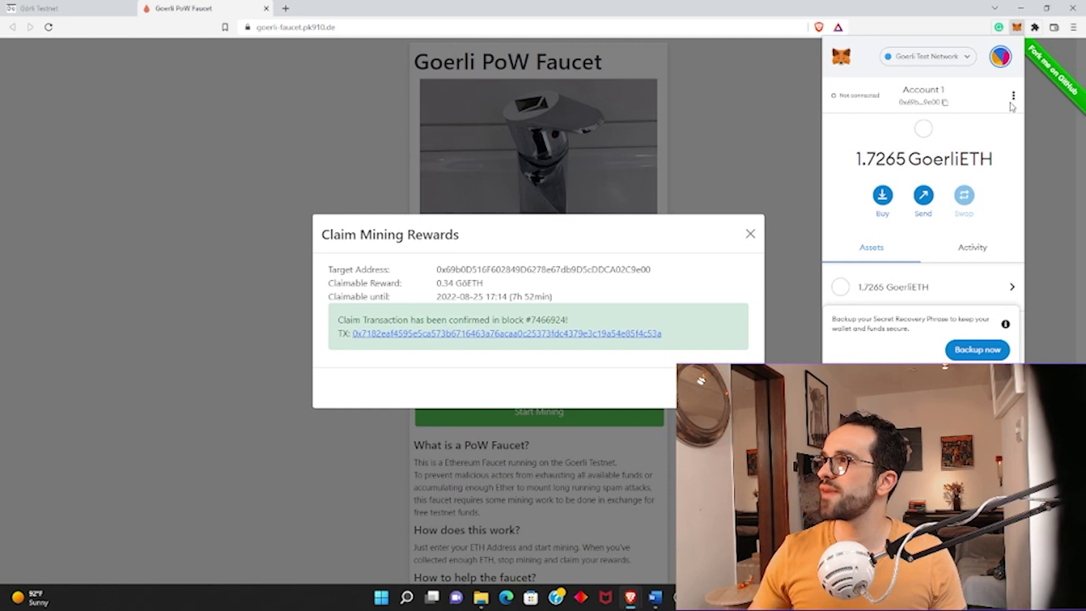
{"action": "left_click", "coordinate": [1013, 97]}
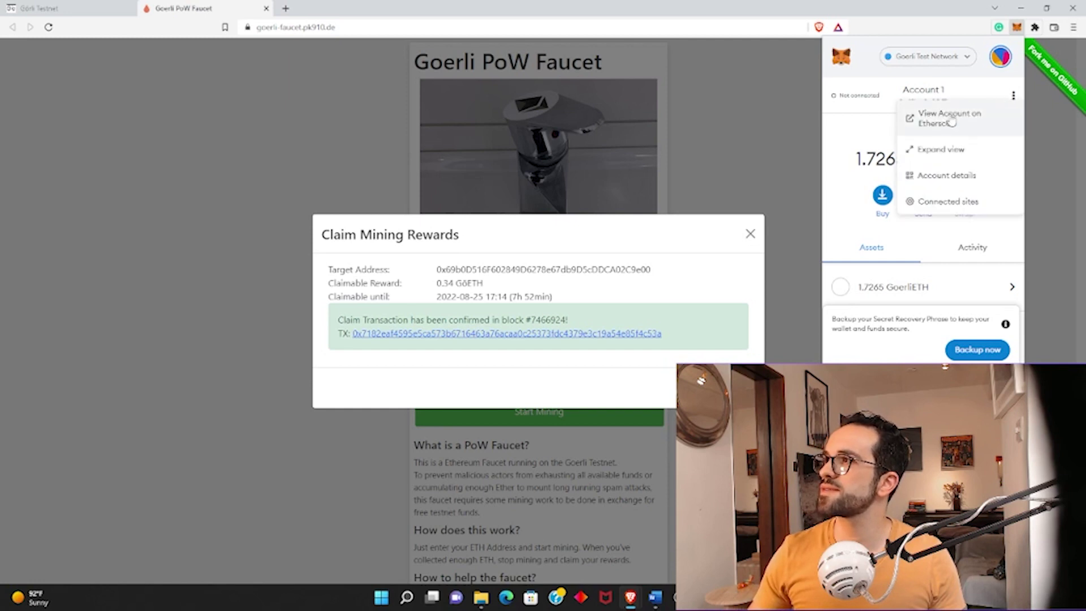
{"action": "left_click", "coordinate": [930, 124]}
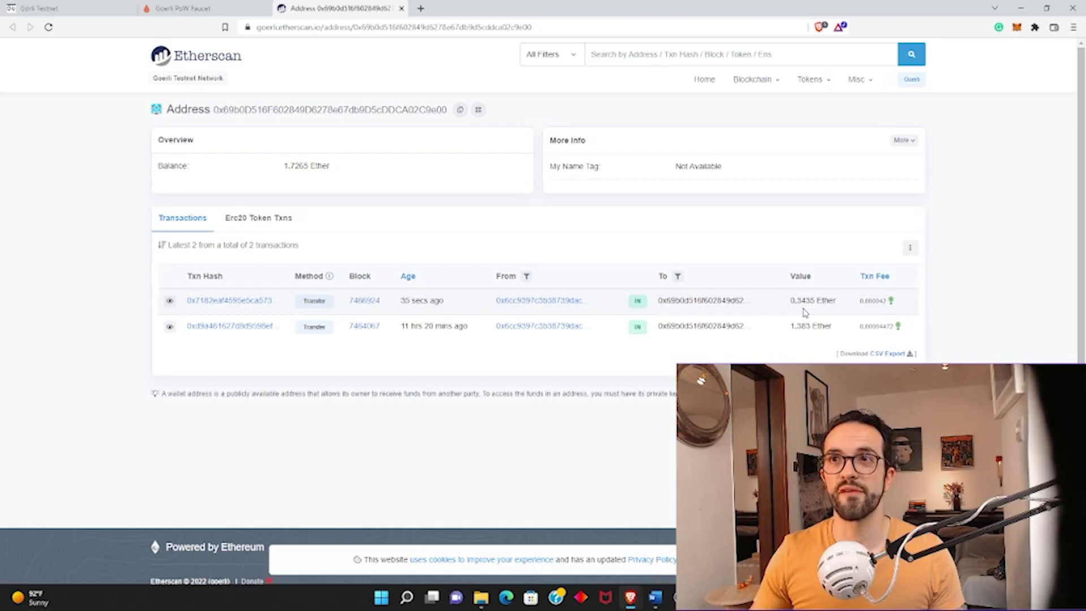
Confirm the wallet is on Goerli Test Network, then return to the faucet tab showing the claim.
{"action": "left_click", "coordinate": [1016, 27]}
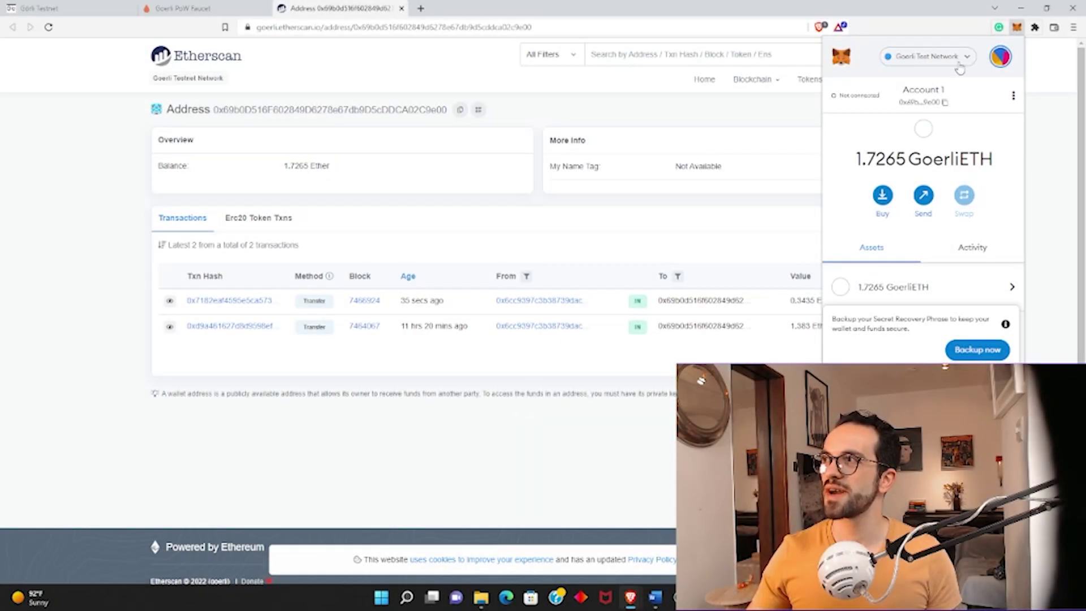
{"action": "left_click", "coordinate": [958, 63]}
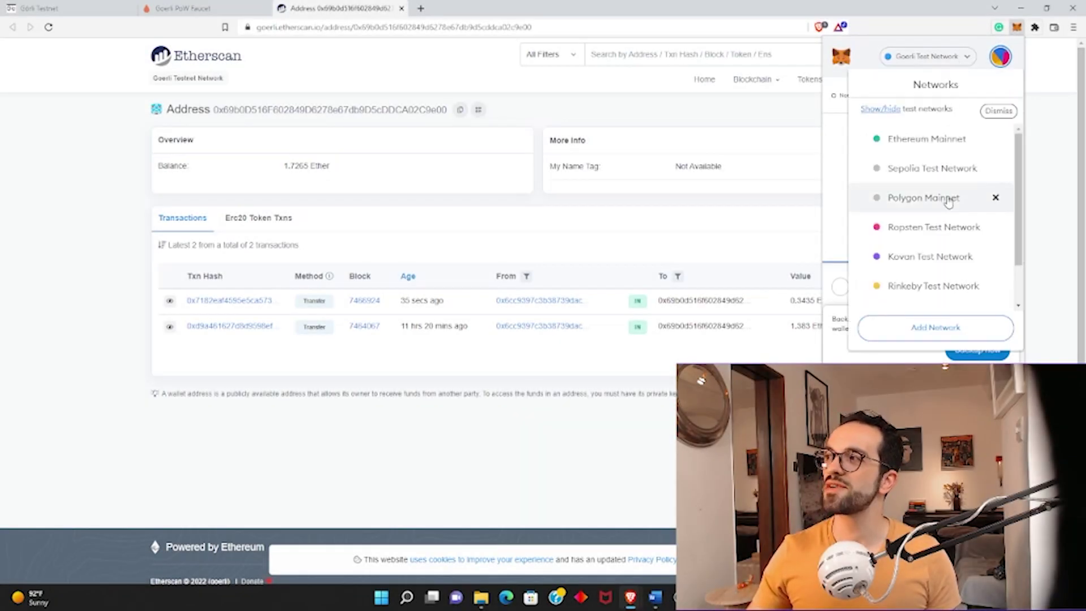
{"action": "scroll", "coordinate": [953, 213], "scroll_direction": "down", "scroll_amount": 1}
{"action": "scroll", "coordinate": [953, 213], "scroll_direction": "down", "scroll_amount": 1}
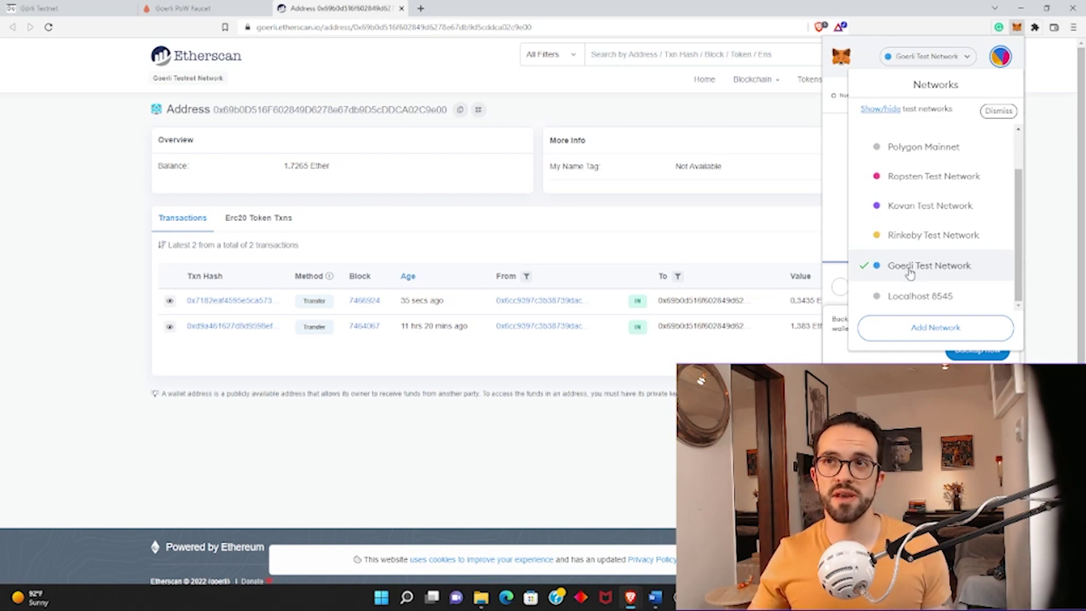
{"action": "left_click", "coordinate": [199, 7]}
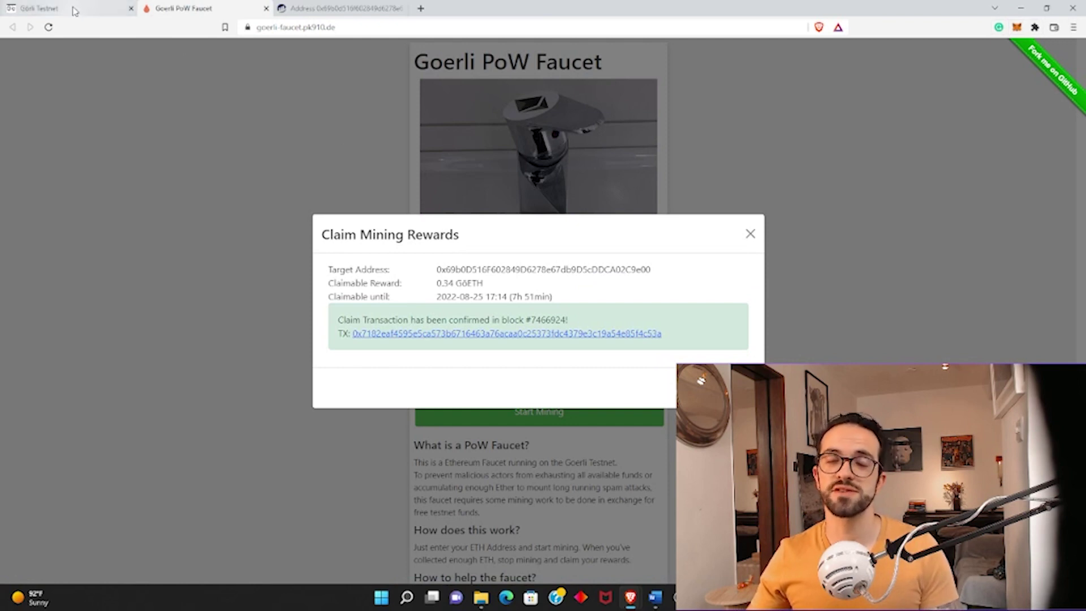